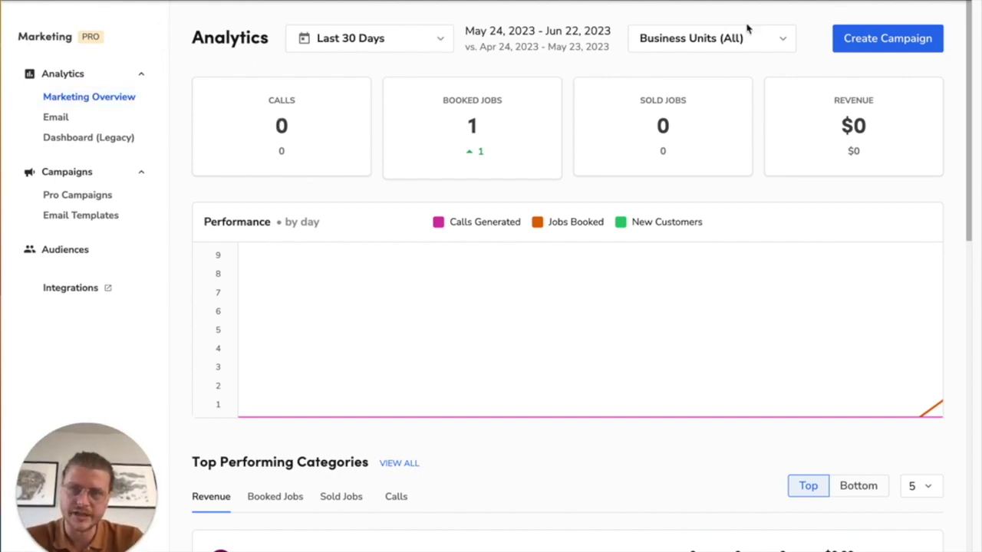
Open the date range list on Marketing Overview to choose Last 30 Days
{"action": "left_click", "coordinate": [420, 46]}
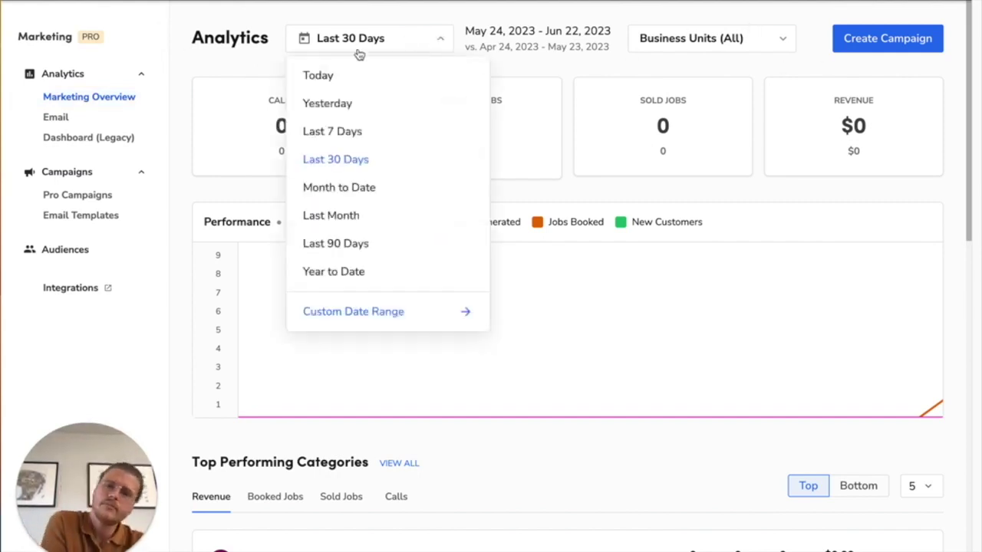
{"action": "left_click", "coordinate": [437, 45]}
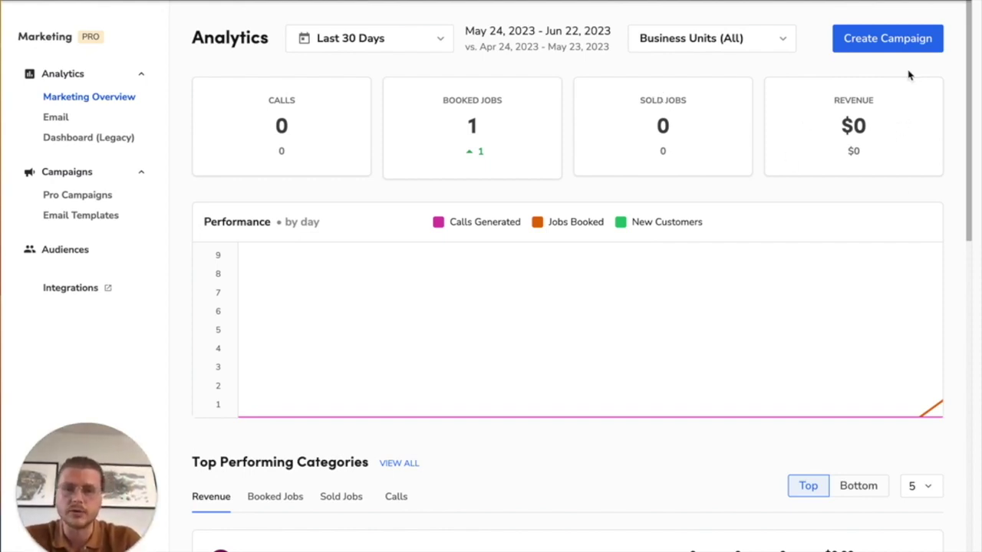
{"action": "scroll", "coordinate": [724, 314], "scroll_direction": "down", "scroll_amount": 2}
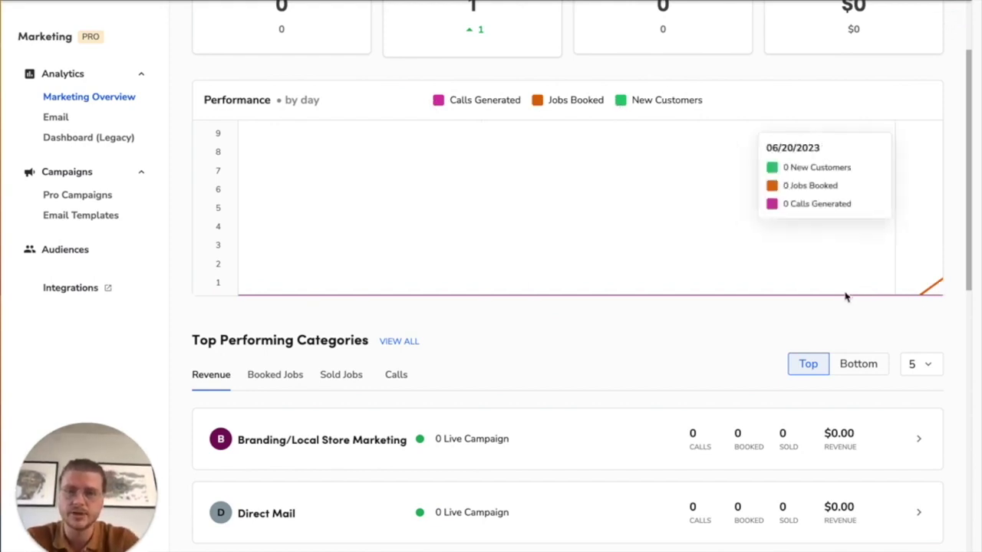
Show Top Performing Categories, toggle Bottom back to Top, and rank by Booked Jobs
{"action": "scroll", "coordinate": [372, 338], "scroll_direction": "down", "scroll_amount": 5}
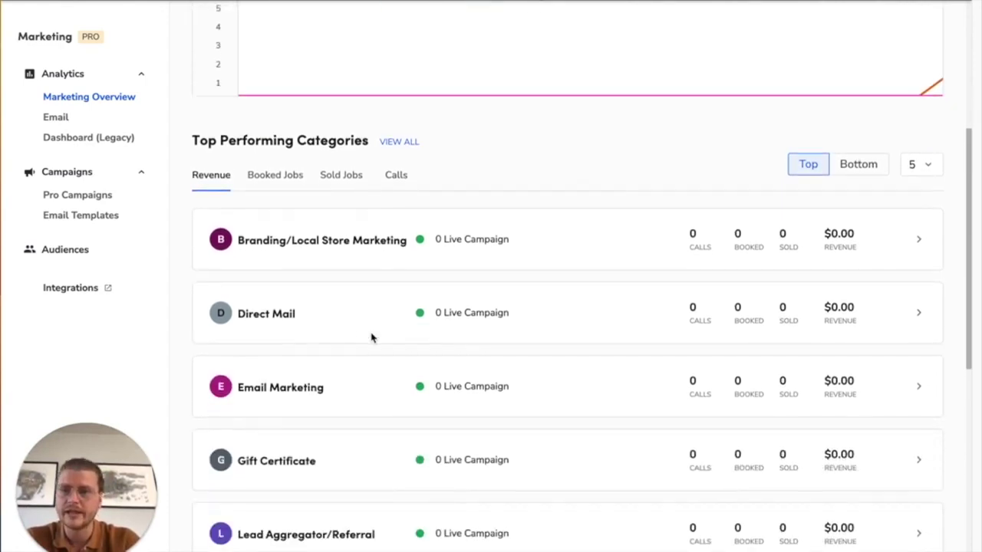
{"action": "scroll", "coordinate": [372, 338], "scroll_direction": "down", "scroll_amount": 1}
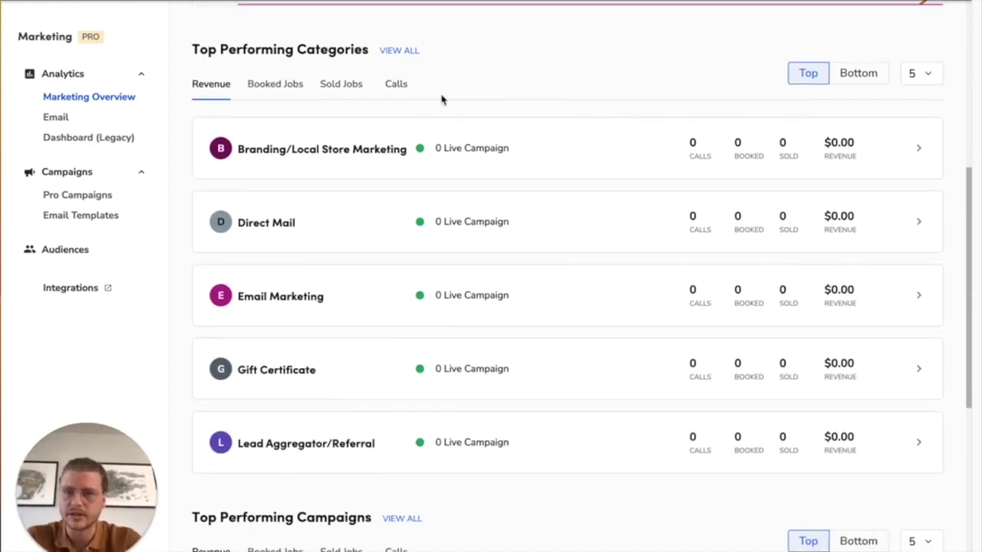
{"action": "left_click", "coordinate": [854, 75]}
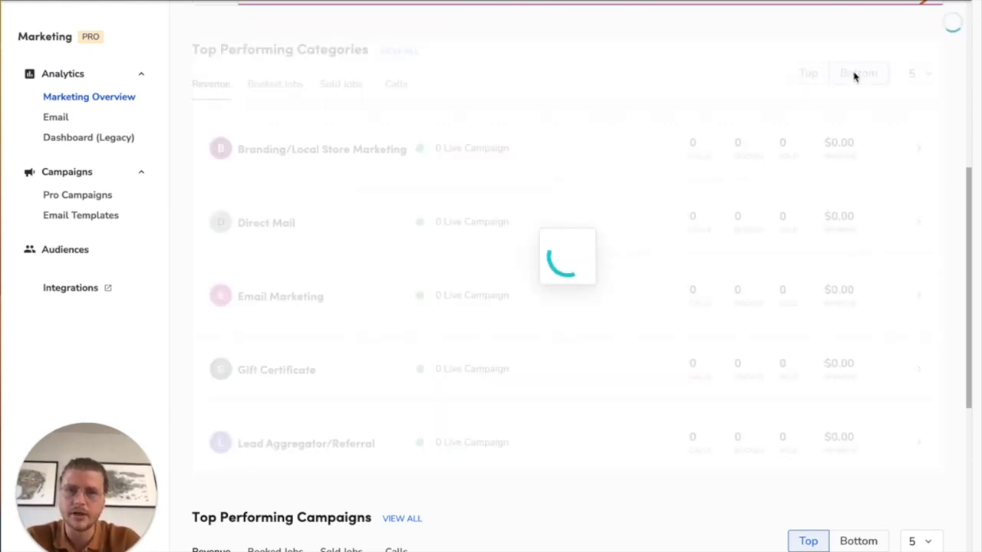
{"action": "left_click", "coordinate": [804, 80]}
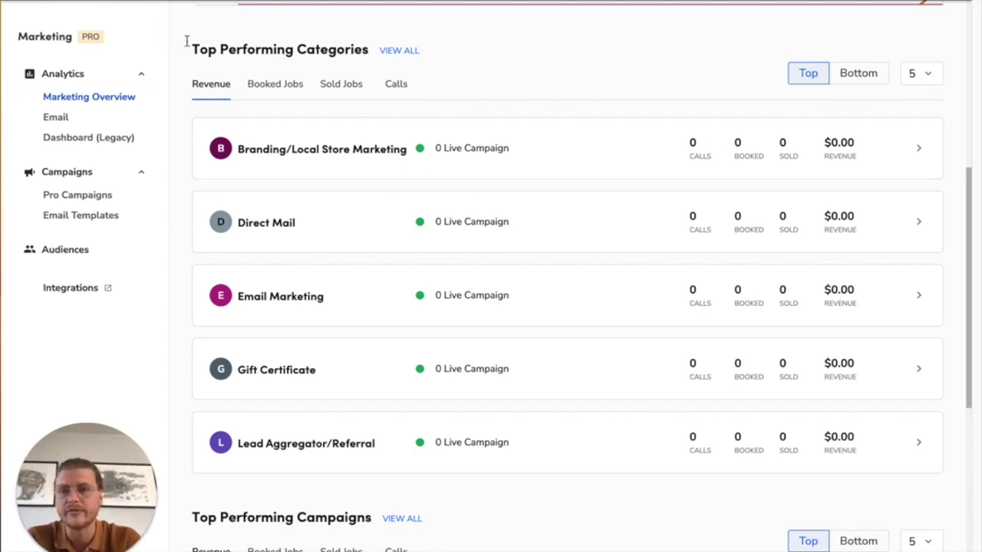
{"action": "left_click", "coordinate": [278, 91]}
Rank top categories by Sold Jobs, then Calls, and reach Top Performing Campaigns
{"action": "left_click", "coordinate": [352, 88]}
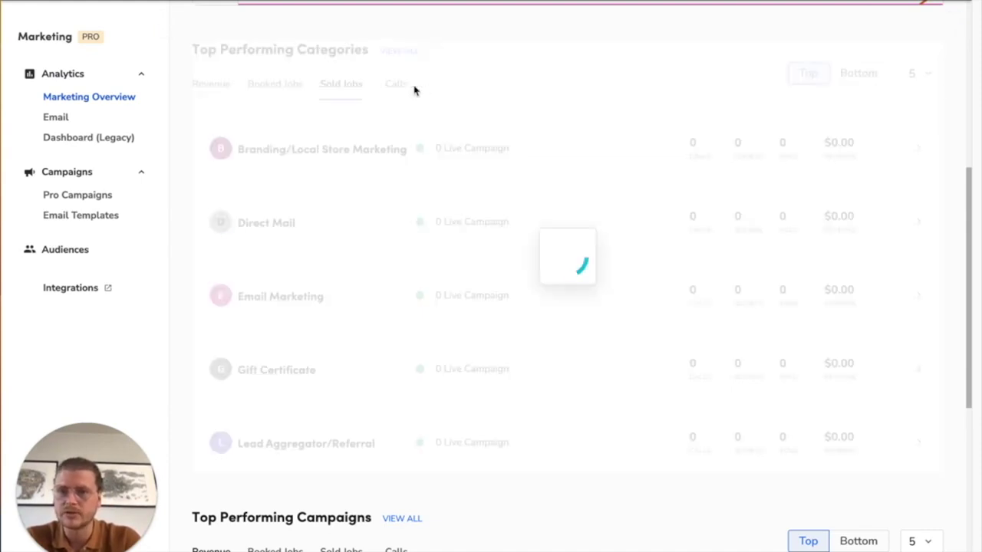
{"action": "left_click", "coordinate": [395, 88]}
{"action": "scroll", "coordinate": [394, 95], "scroll_direction": "down", "scroll_amount": 3}
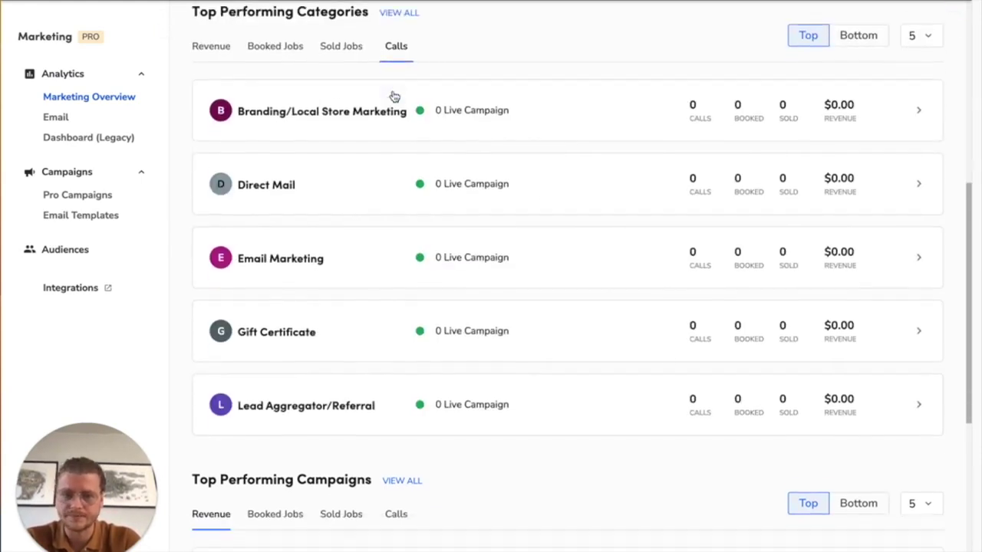
{"action": "scroll", "coordinate": [394, 97], "scroll_direction": "down", "scroll_amount": 1}
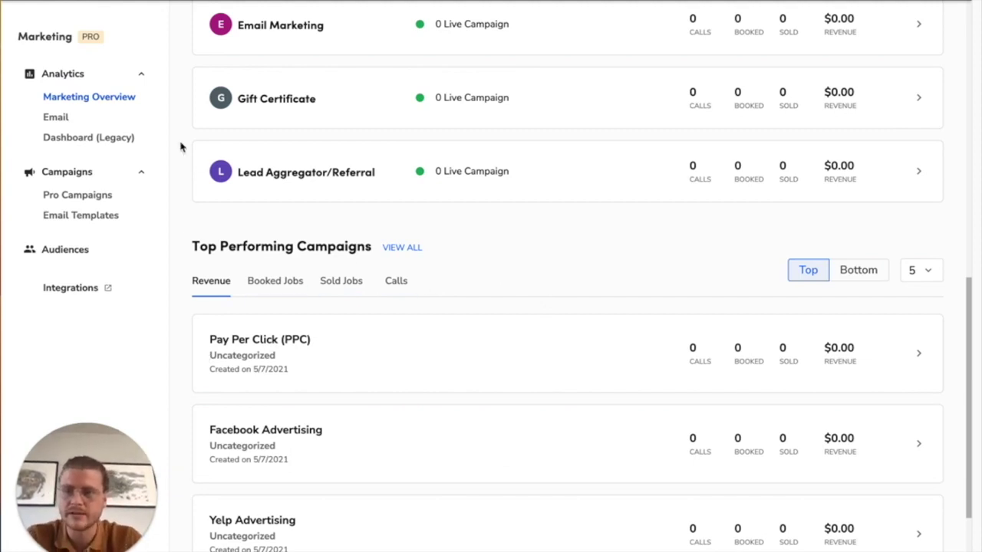
Open the Email analytics page and look over its totals and All Campaigns table
{"action": "left_click", "coordinate": [65, 123]}
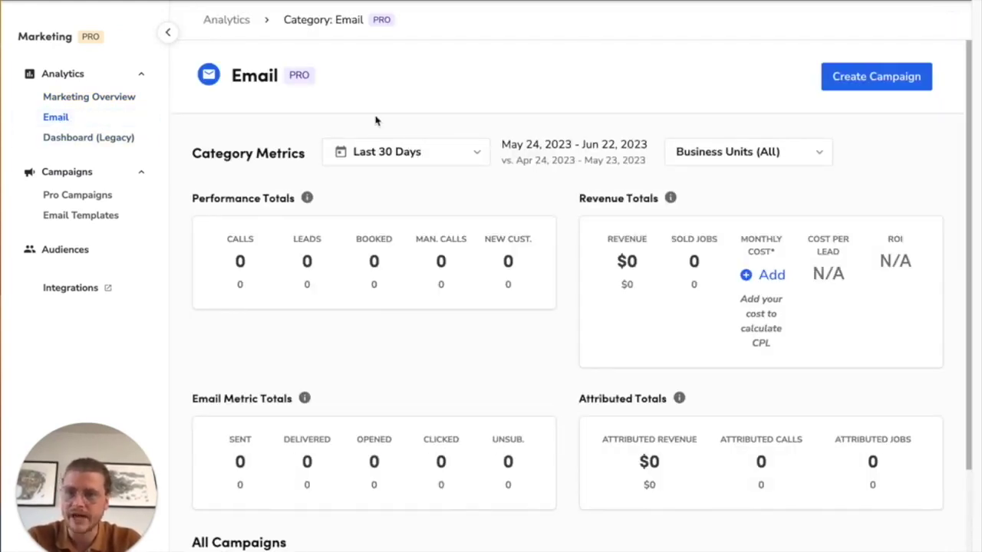
{"action": "scroll", "coordinate": [465, 131], "scroll_direction": "down", "scroll_amount": 2}
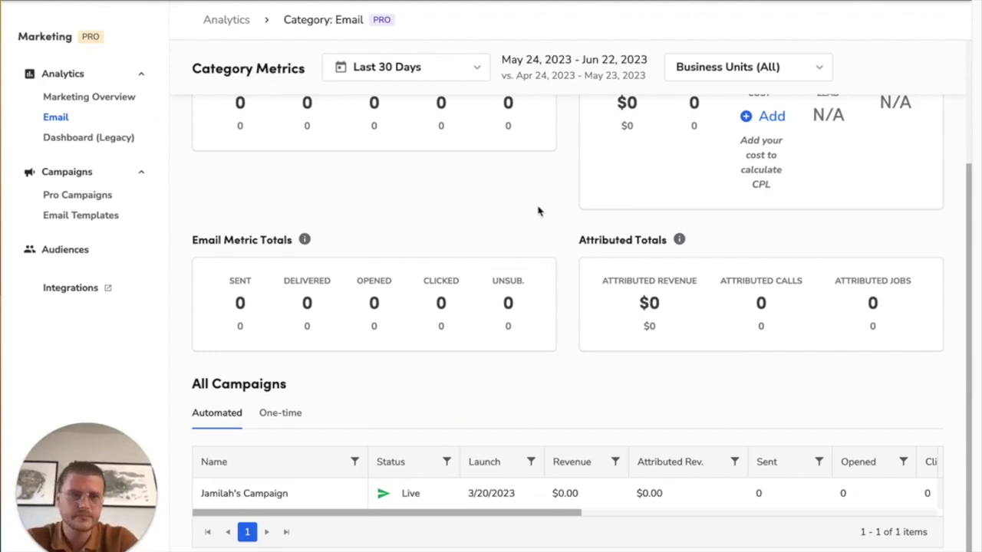
{"action": "scroll", "coordinate": [538, 211], "scroll_direction": "up", "scroll_amount": 2}
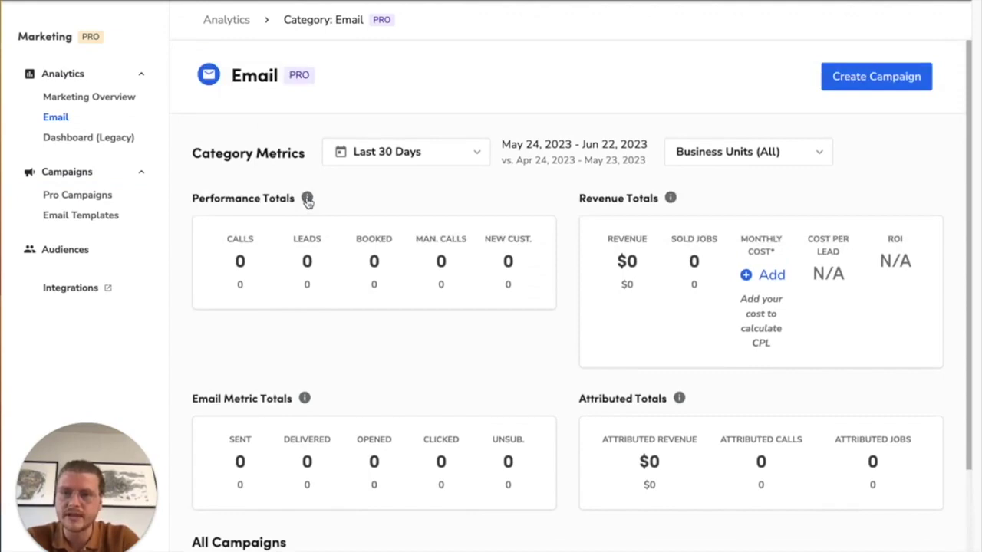
{"action": "left_click", "coordinate": [306, 199]}
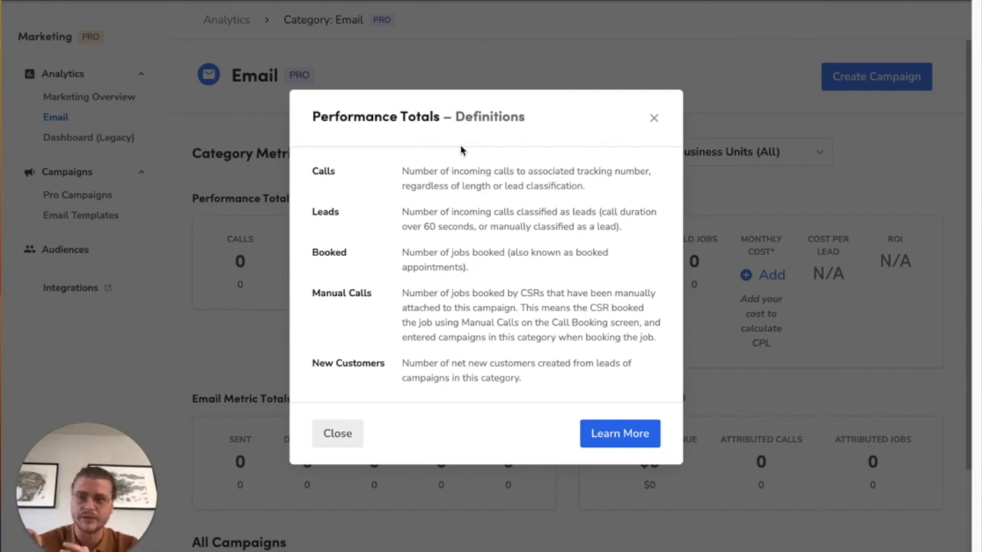
{"action": "left_click_drag", "start_coordinate": [402, 213], "coordinate": [623, 228]}
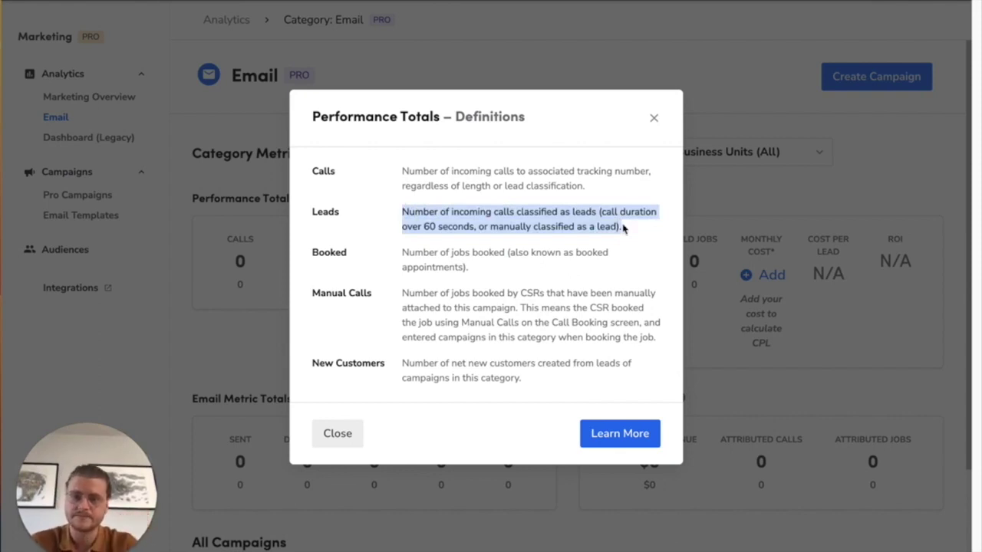
{"action": "left_click", "coordinate": [441, 262]}
{"action": "left_click_drag", "start_coordinate": [468, 267], "coordinate": [387, 256]}
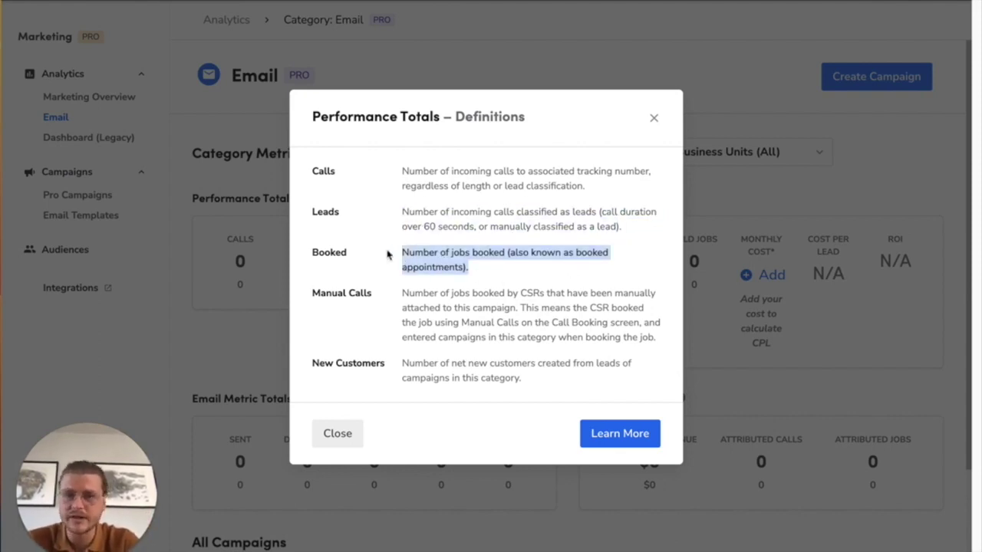
{"action": "left_click", "coordinate": [468, 307]}
{"action": "left_click_drag", "start_coordinate": [401, 292], "coordinate": [653, 342]}
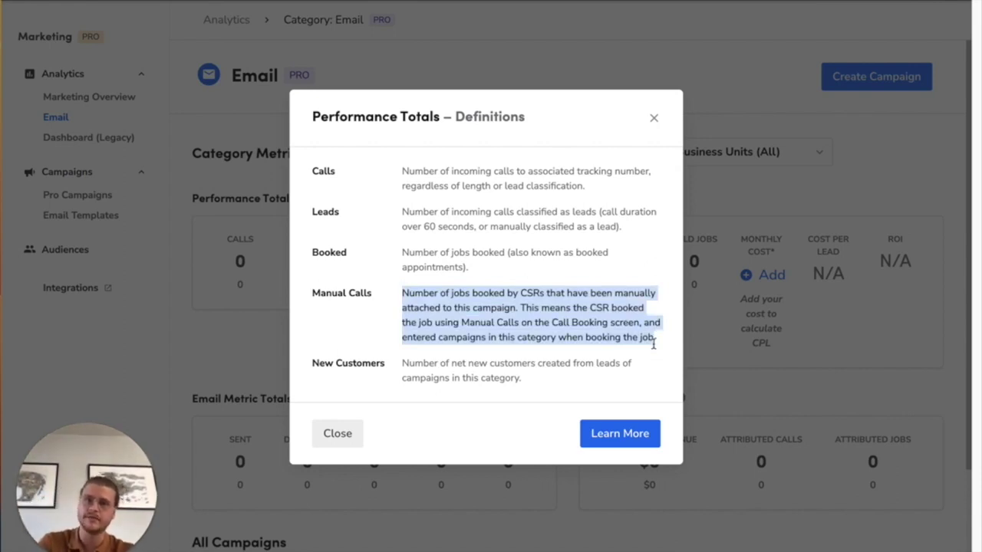
{"action": "left_click", "coordinate": [516, 382]}
{"action": "left_click", "coordinate": [654, 118]}
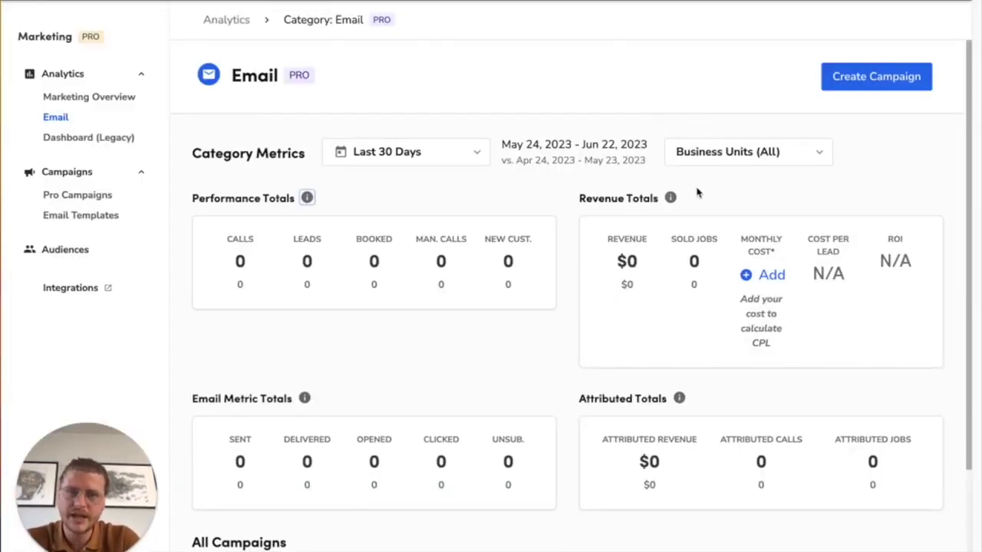
Review the Email Metric Totals definitions, then scroll the All Campaigns table right
{"action": "scroll", "coordinate": [696, 213], "scroll_direction": "down", "scroll_amount": 1}
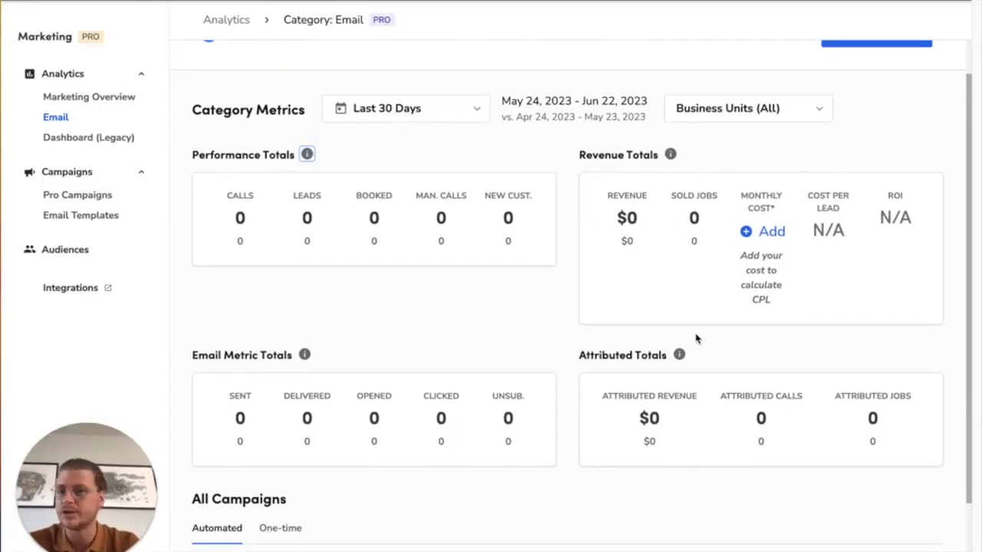
{"action": "scroll", "coordinate": [696, 338], "scroll_direction": "down", "scroll_amount": 3}
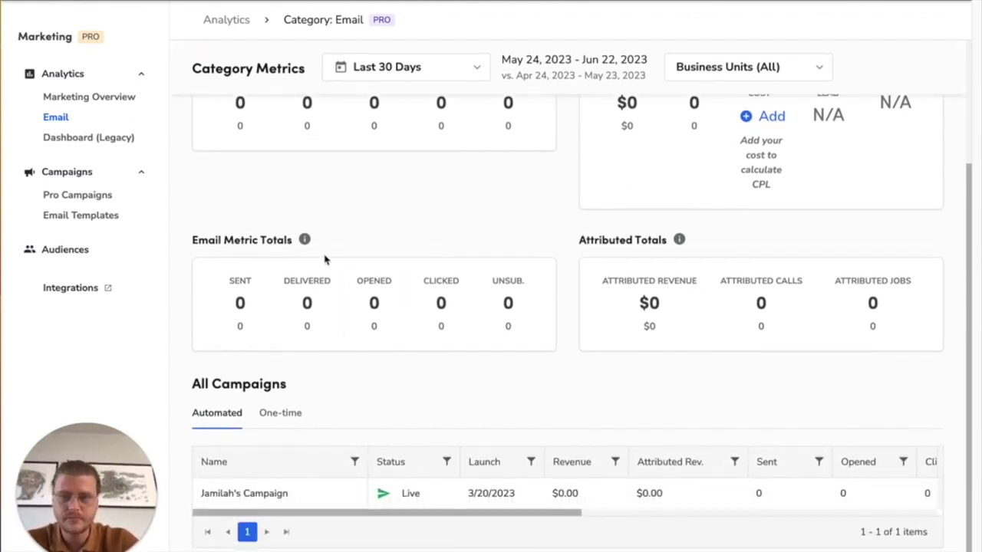
{"action": "left_click", "coordinate": [304, 240]}
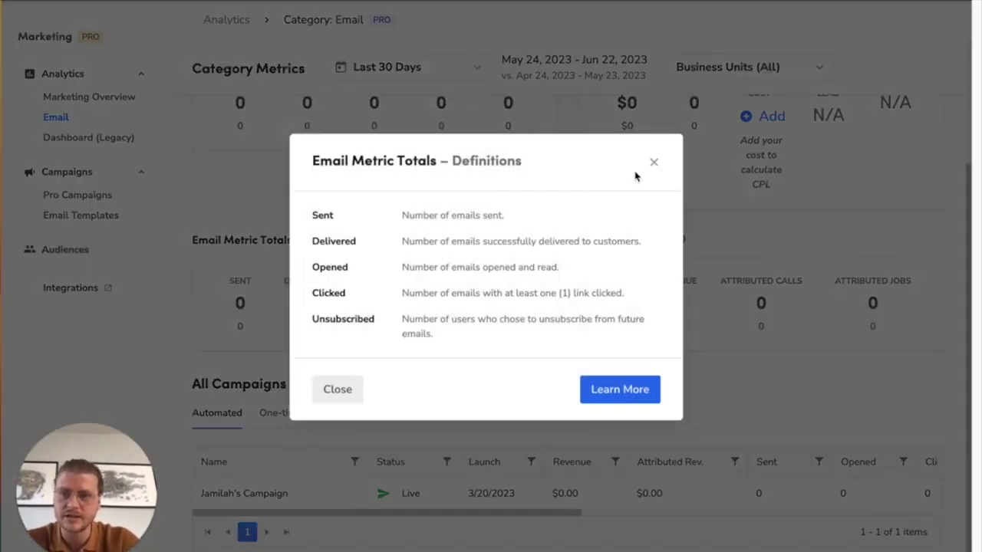
{"action": "left_click", "coordinate": [653, 163]}
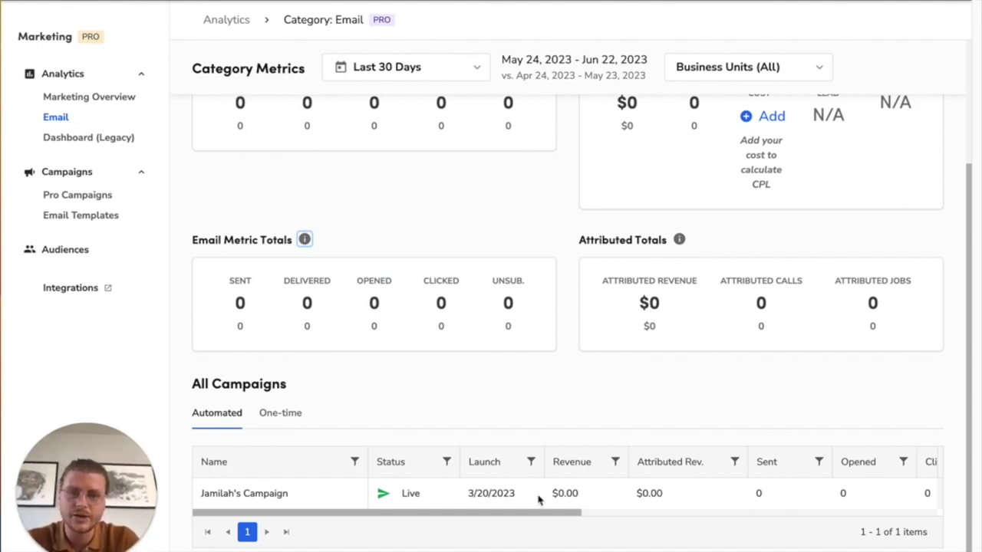
{"action": "scroll", "coordinate": [539, 498], "scroll_direction": "right", "scroll_amount": 5}
{"action": "scroll", "coordinate": [539, 499], "scroll_direction": "right", "scroll_amount": 4}
{"action": "scroll", "coordinate": [537, 500], "scroll_direction": "left", "scroll_amount": 10}
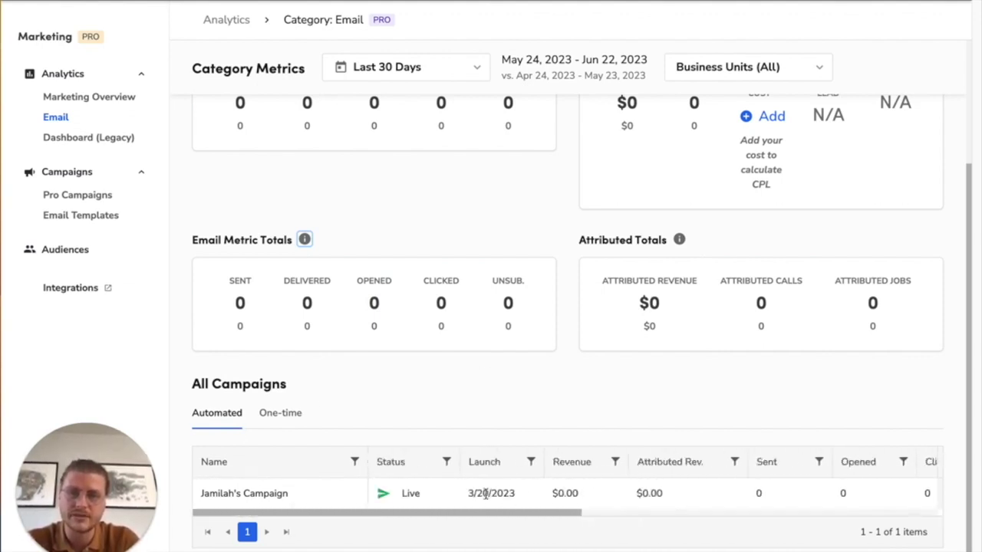
{"action": "left_click", "coordinate": [278, 420]}
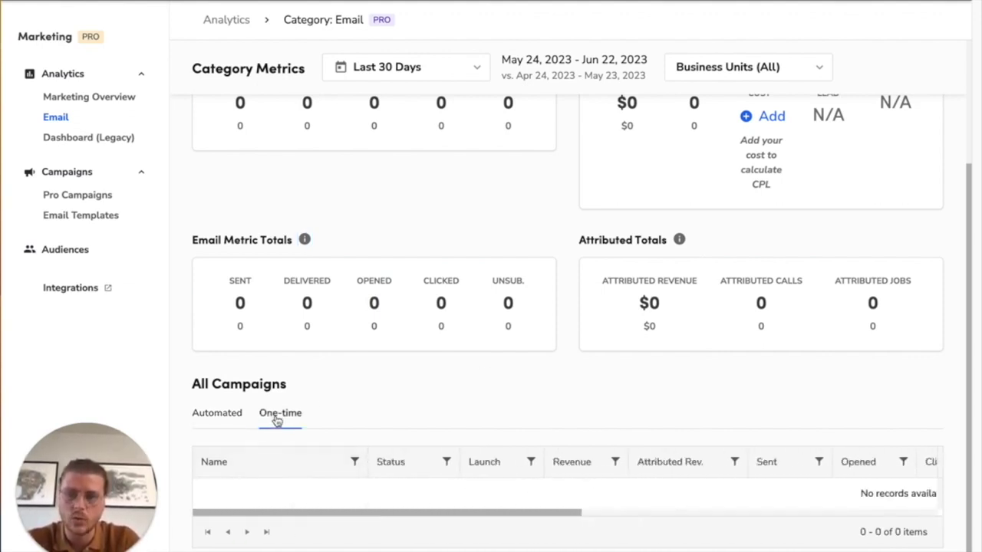
{"action": "left_click", "coordinate": [213, 416]}
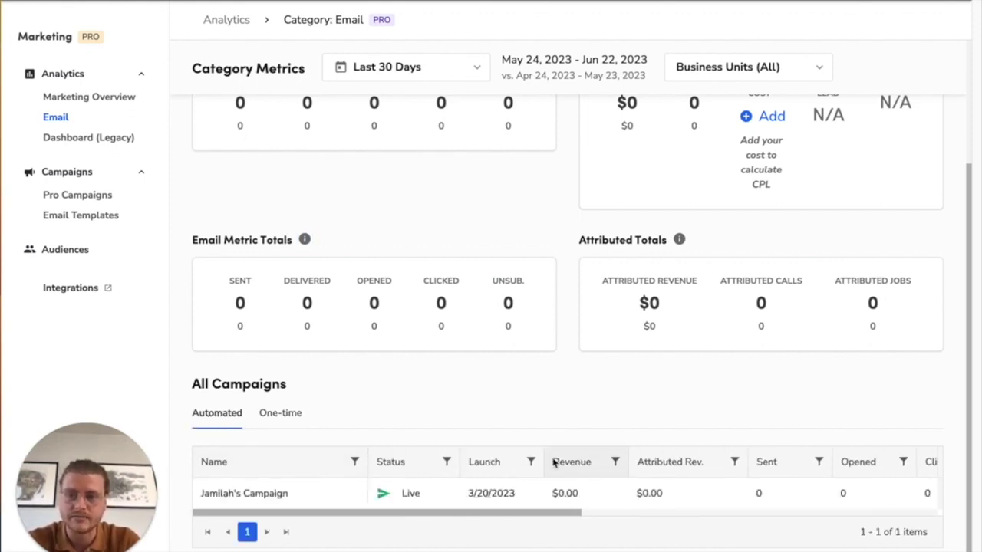
{"action": "scroll", "coordinate": [672, 497], "scroll_direction": "right", "scroll_amount": 5}
{"action": "scroll", "coordinate": [672, 497], "scroll_direction": "left", "scroll_amount": 6}
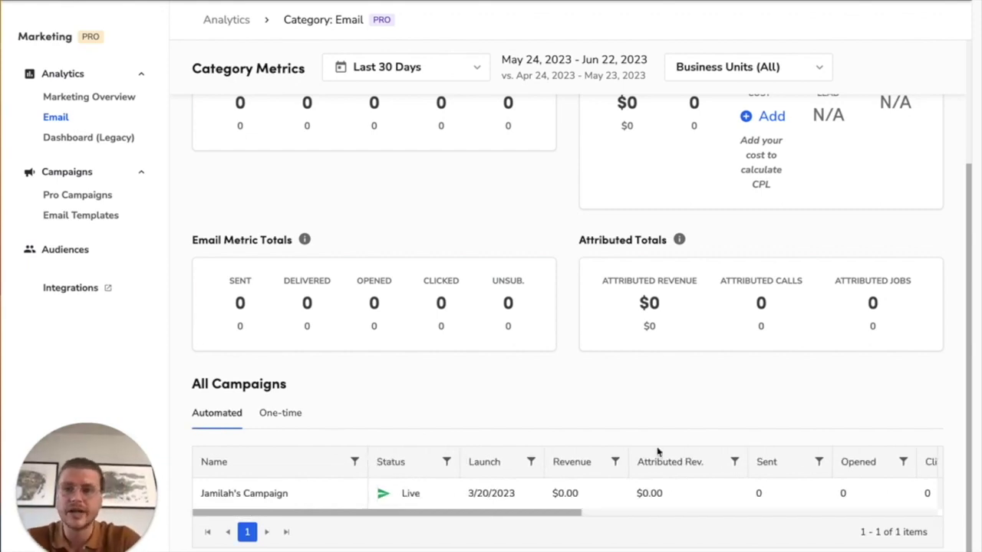
{"action": "scroll", "coordinate": [372, 303], "scroll_direction": "up", "scroll_amount": 2}
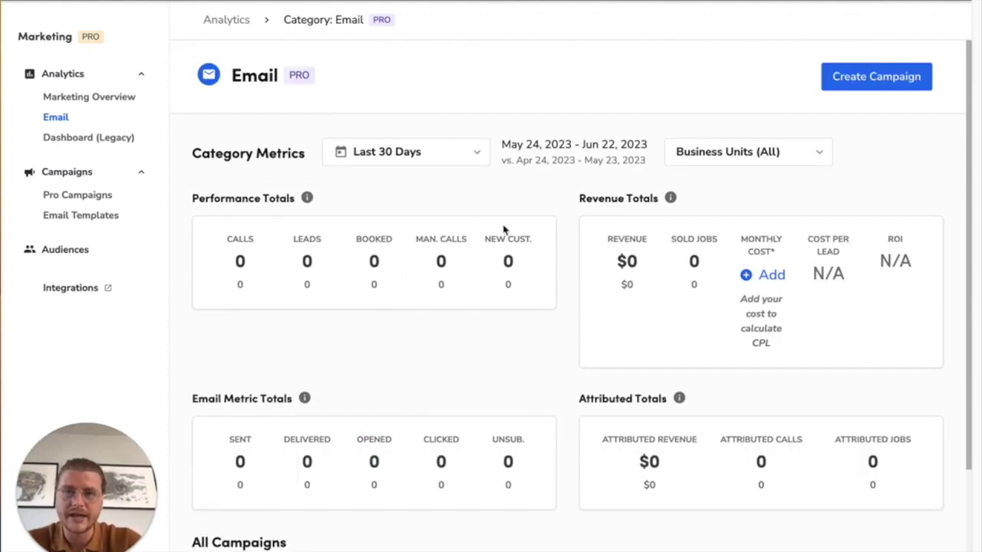